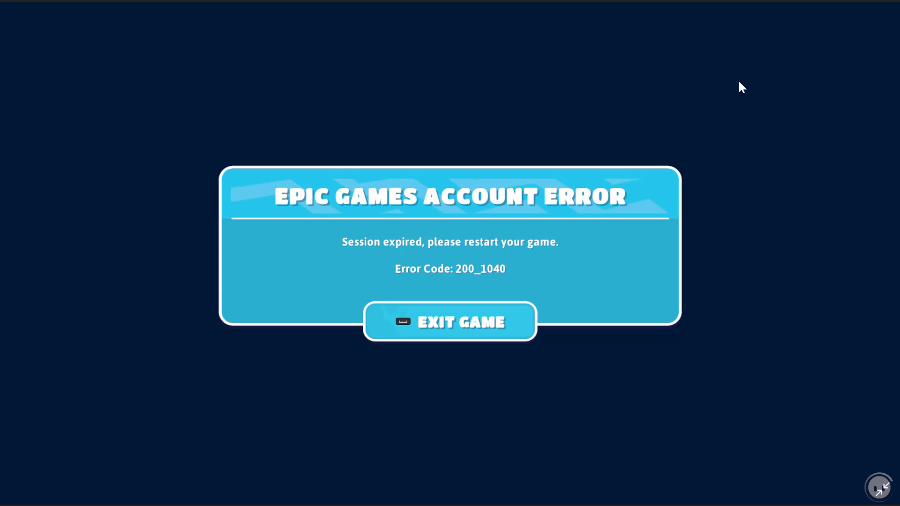
Exit the game's account error, switch to the Epic Games Launcher and examine the management options for Fall Guys in the library.
key(space)
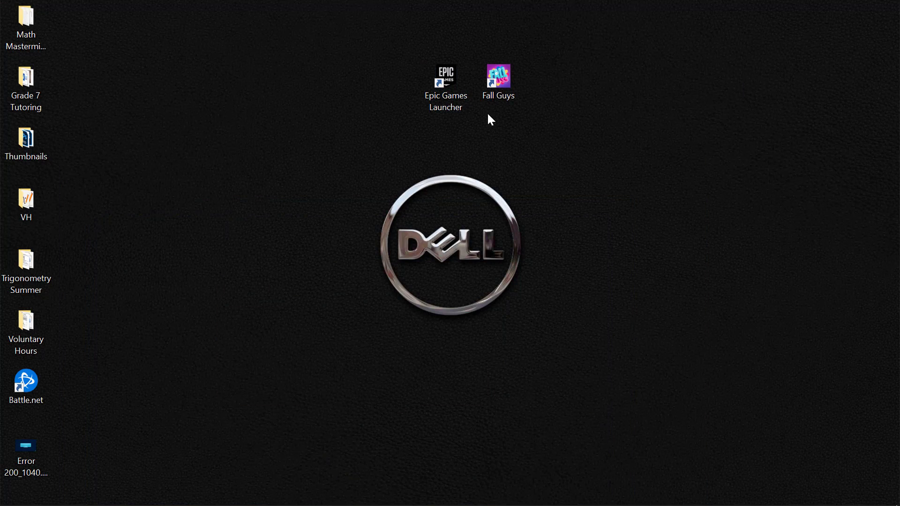
double_click(455, 89)
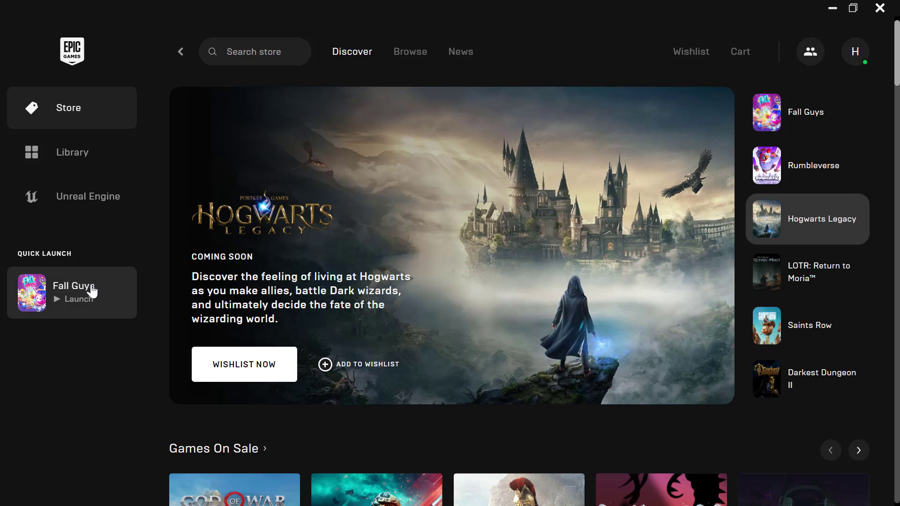
click(68, 153)
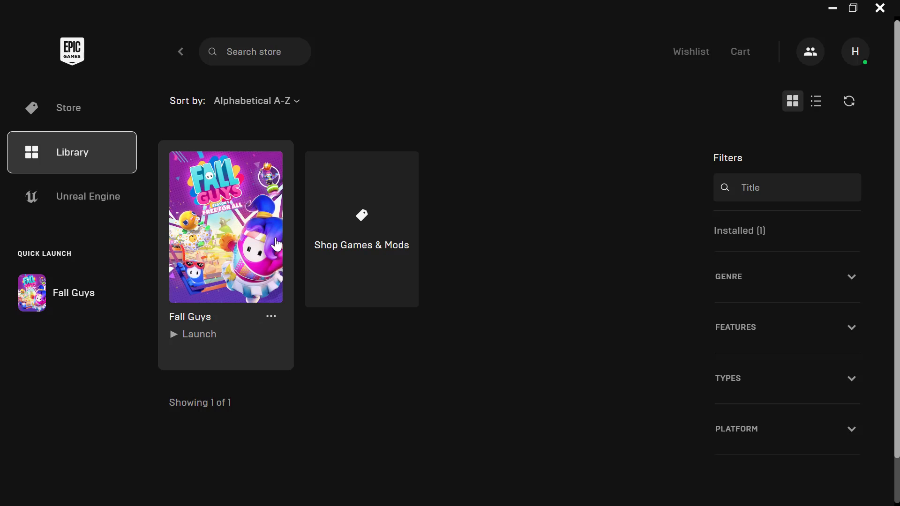
click(271, 317)
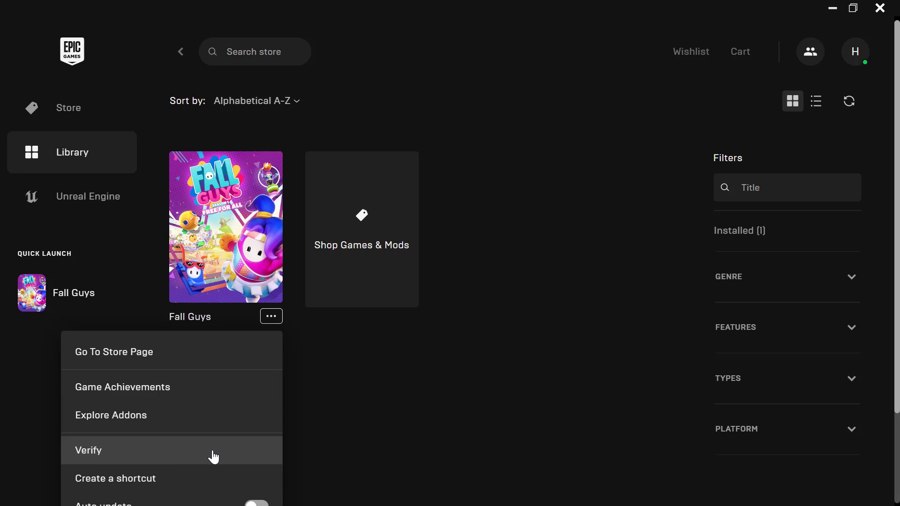
click(361, 451)
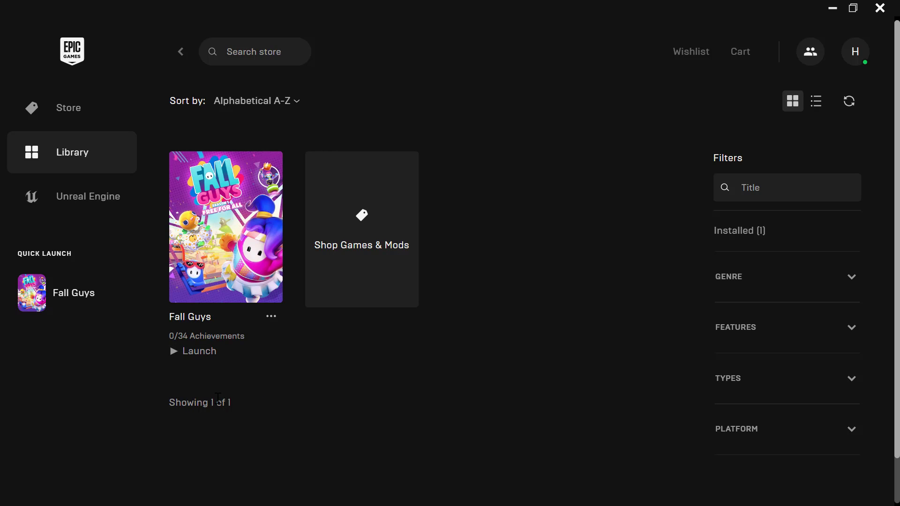
Check the account menu for the Sign Out option and close the Epic Games Launcher.
click(854, 52)
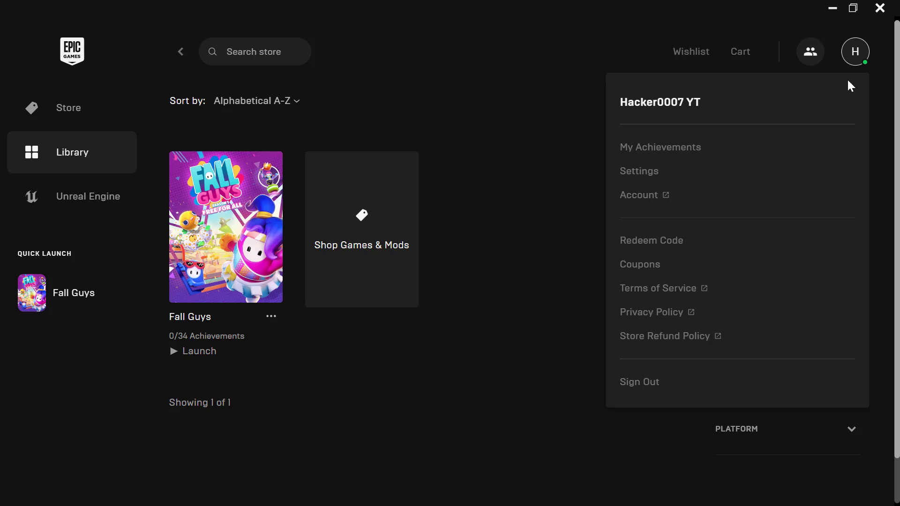
click(857, 53)
click(858, 56)
click(834, 63)
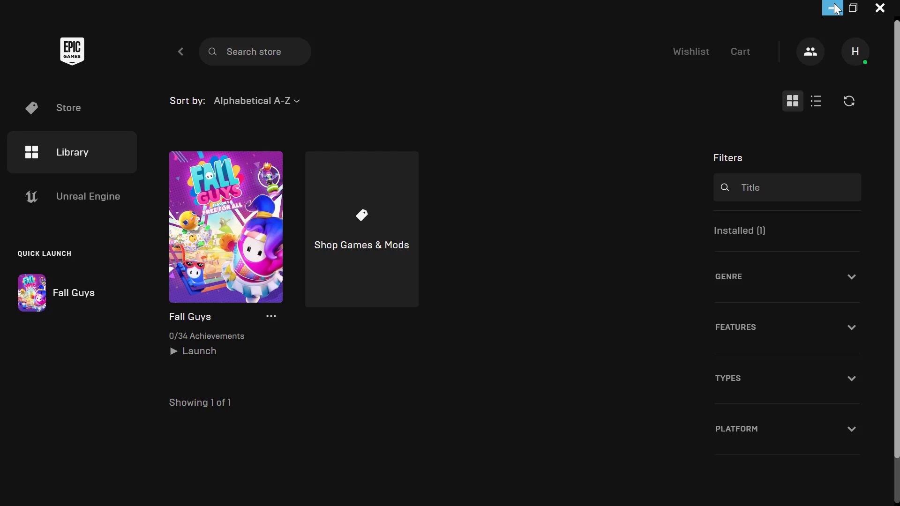
click(879, 8)
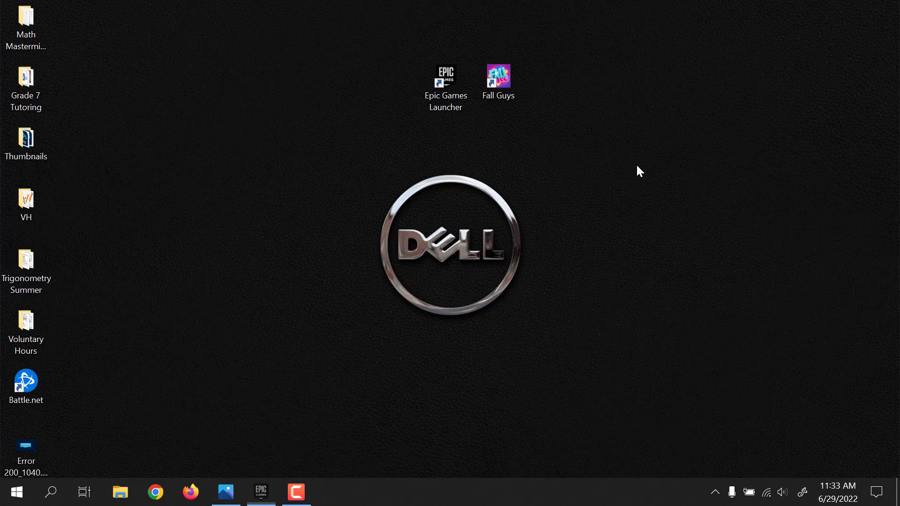
right_click(568, 151)
click(632, 194)
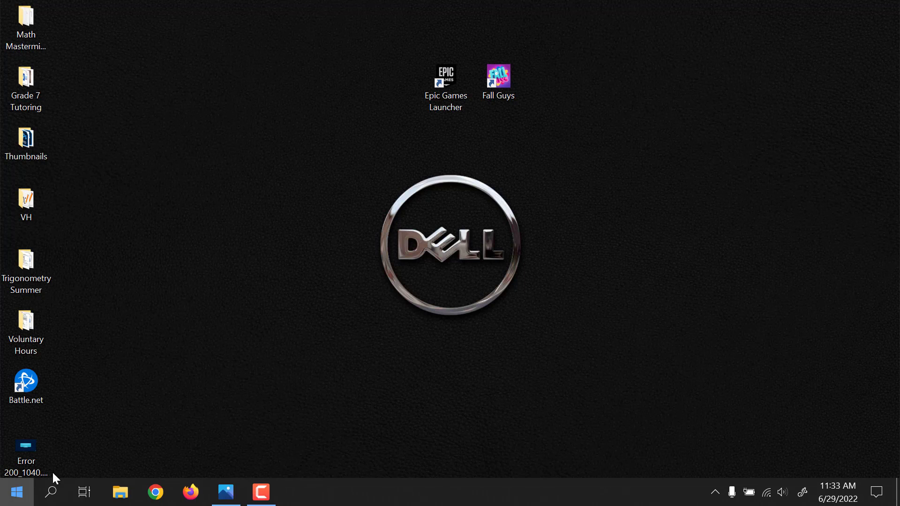
Switch to Command Prompt with administrator rights and reposition its window.
click(17, 492)
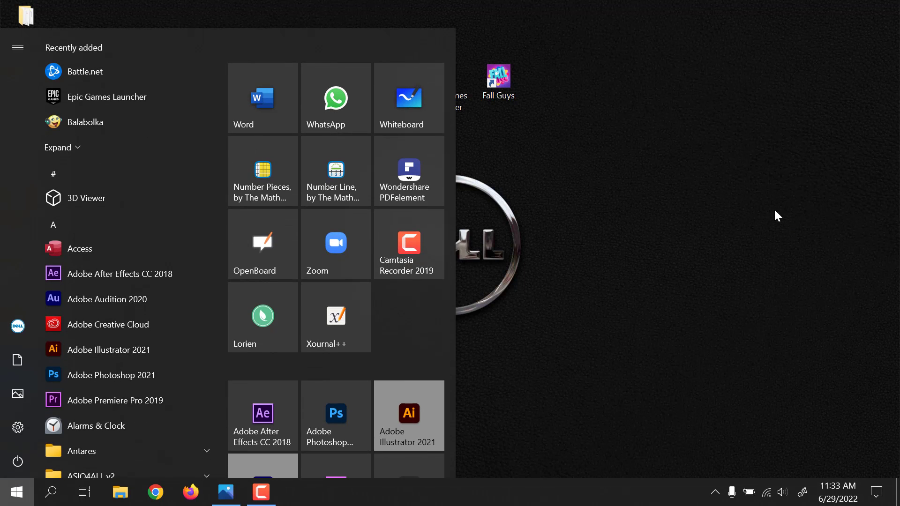
text(cmd)
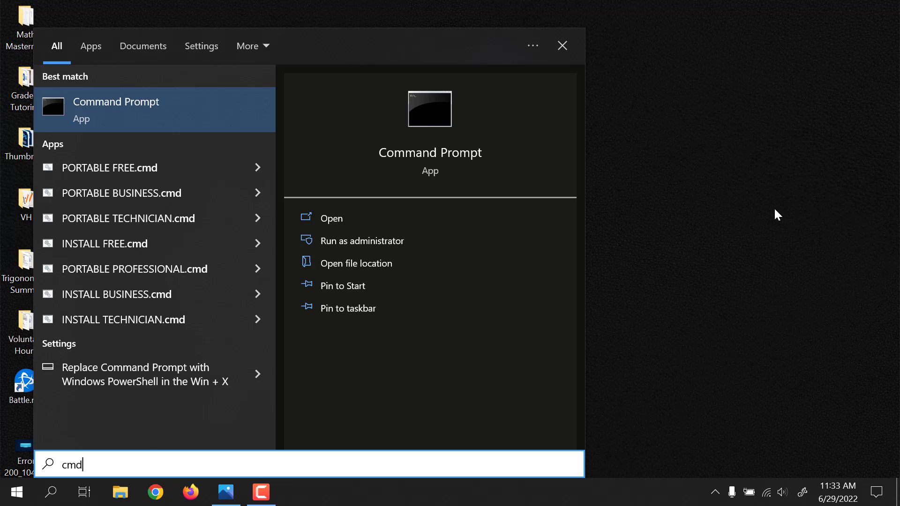
click(367, 241)
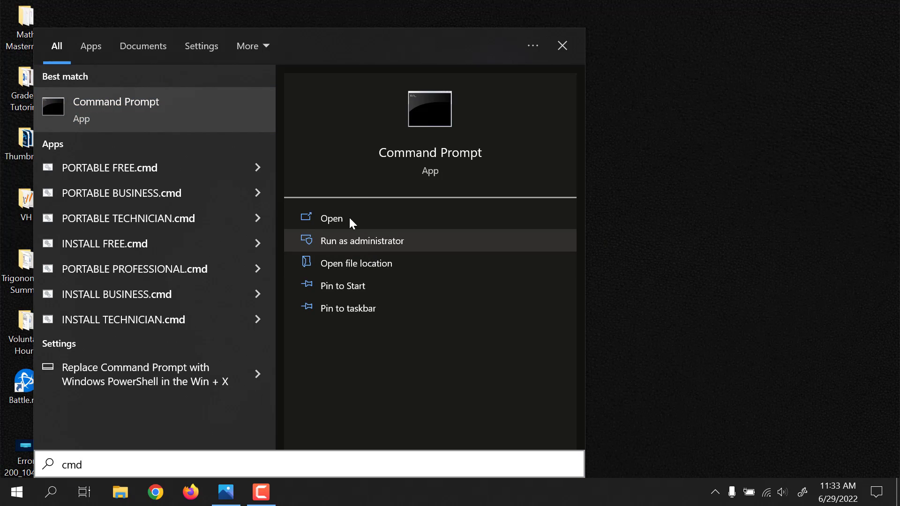
right_click(170, 105)
click(206, 119)
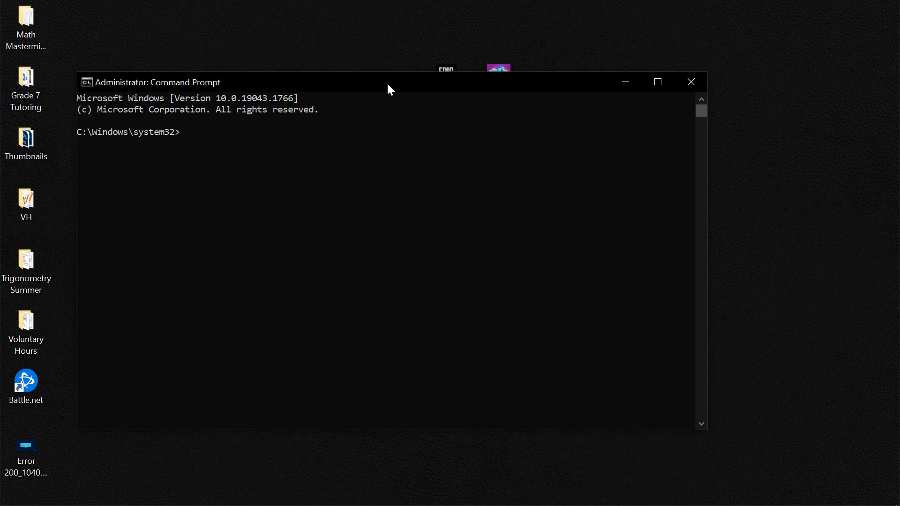
drag(387, 82, 422, 93)
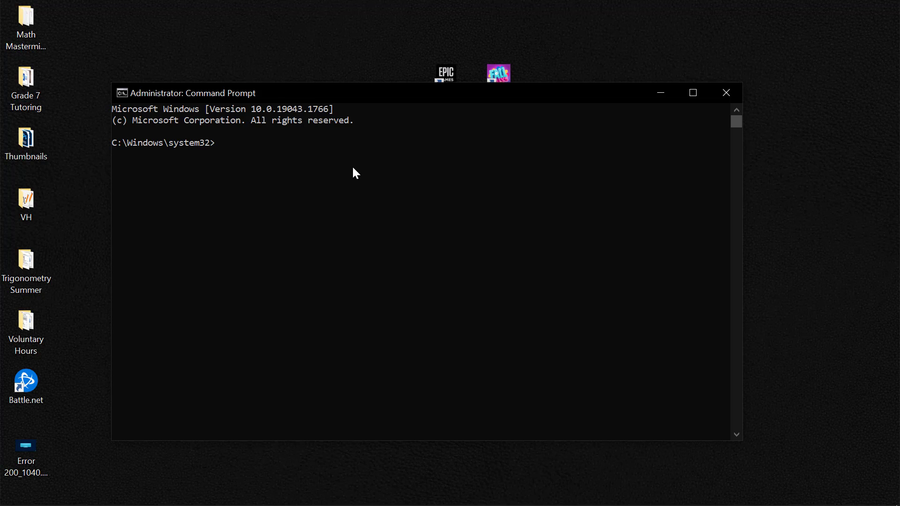
Flush the DNS cache with ipconfig/flushdns and re-register DNS with ipconfig/registerdns.
text(ipconfig)
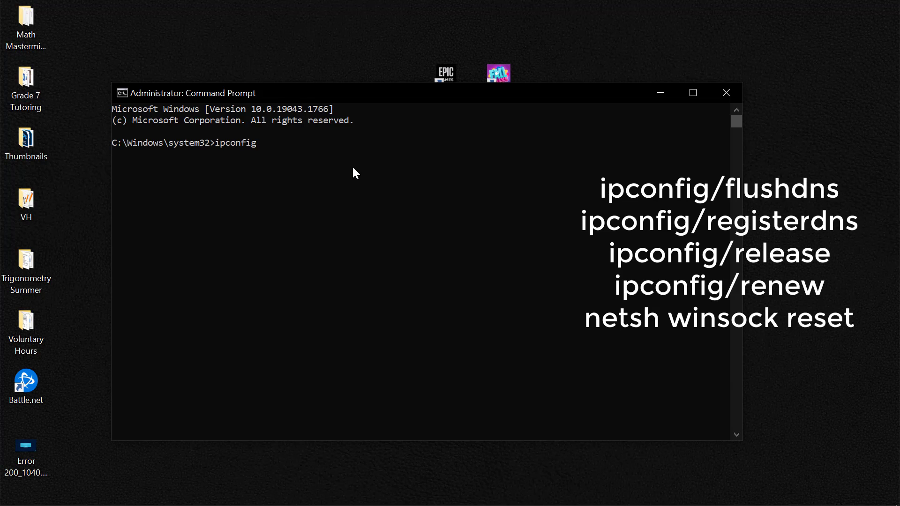
text(/flushdns)
key(Return)
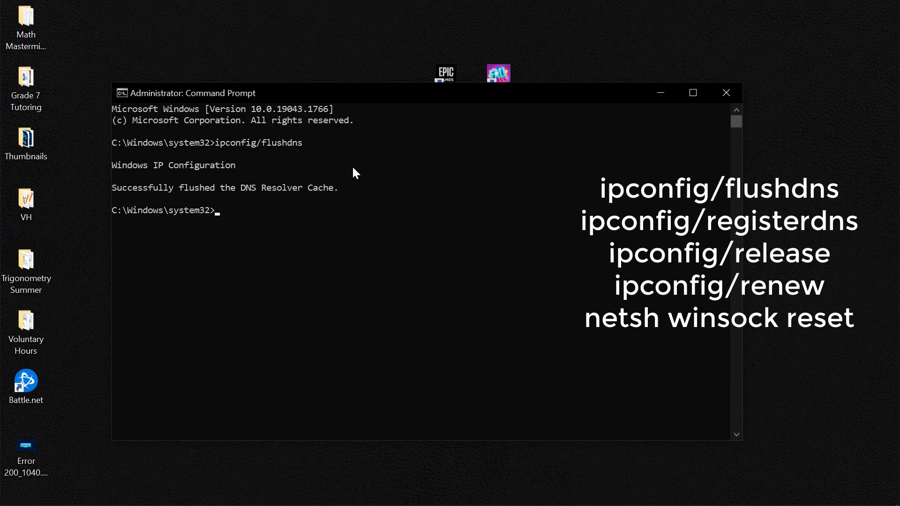
text(ipconfig/registerdns)
key(Return)
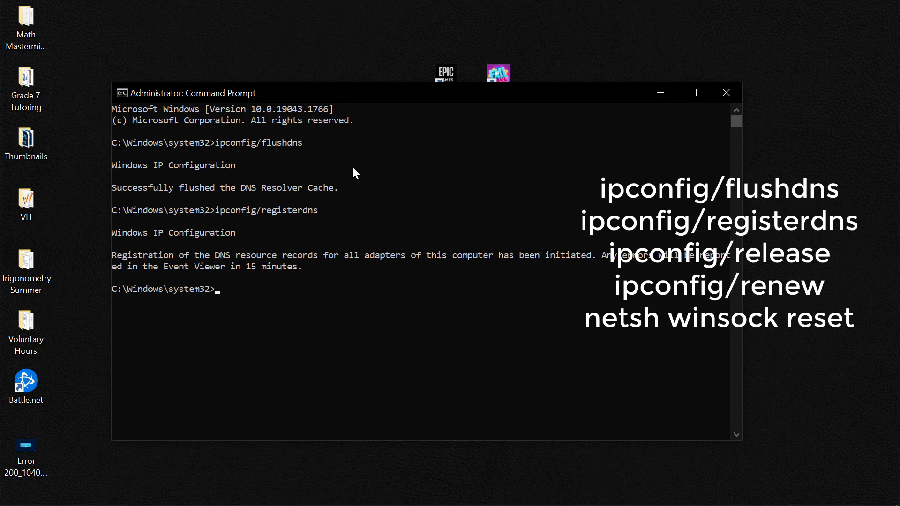
Release and renew the IP configuration with ipconfig/release and ipconfig/renew.
text(ipconfig/release)
key(Return)
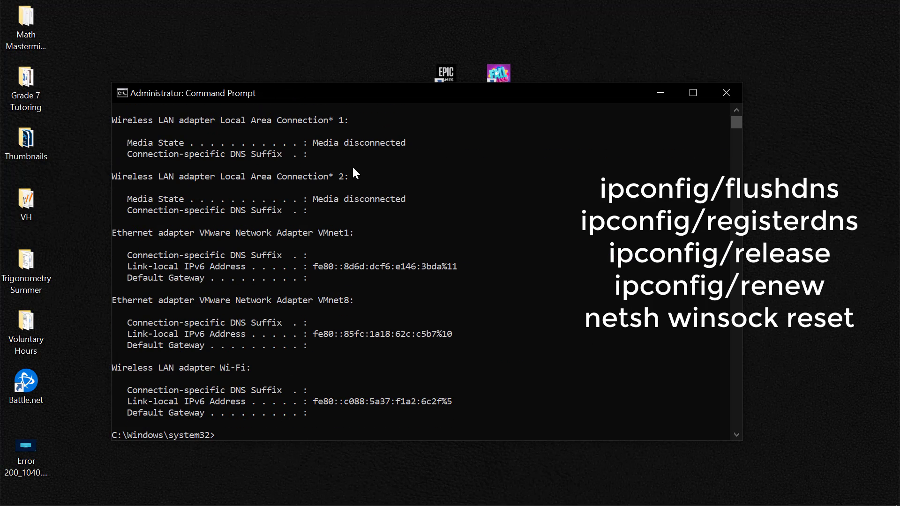
text(ipconfig/renew)
key(Return)
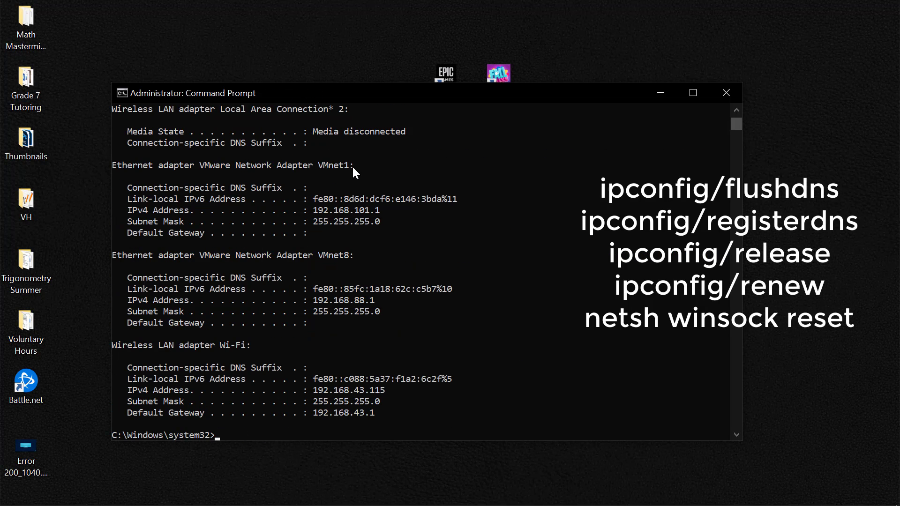
Reset the Winsock catalog with netsh winsock reset and exit Command Prompt.
text(netsh winsock reset)
key(Return)
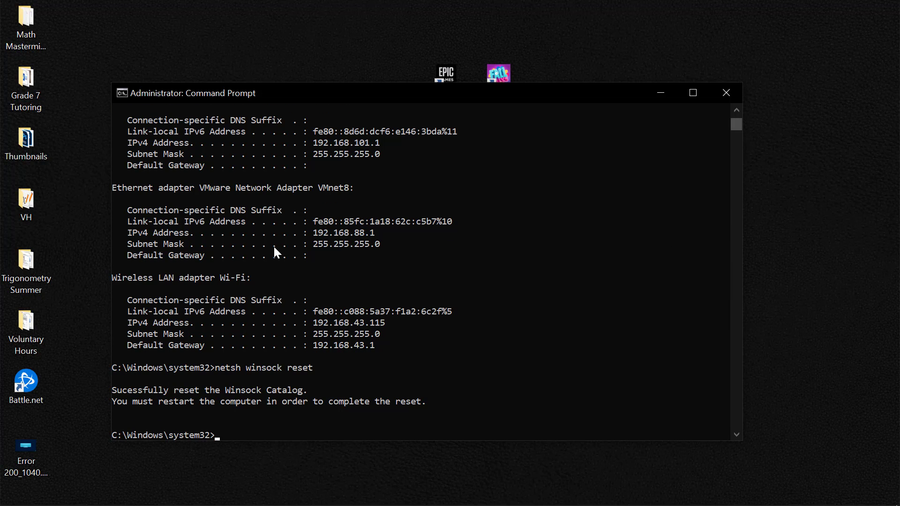
text(exit)
key(Return)
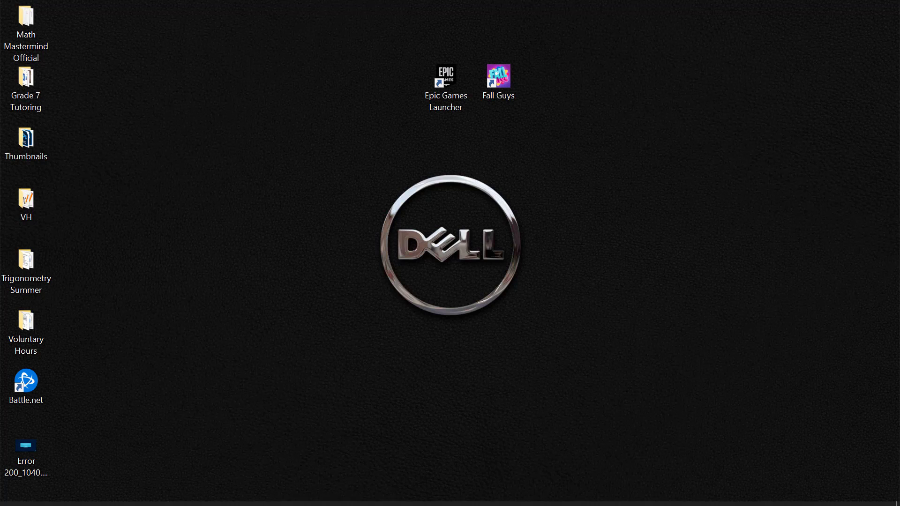
Switch to Control Panel and view the network status and tasks in the Network and Sharing Center.
key(super)
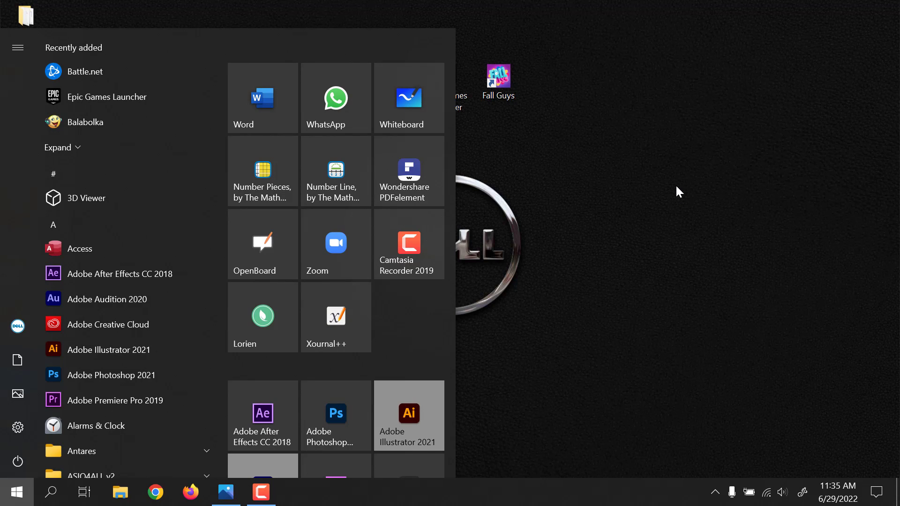
text(contr)
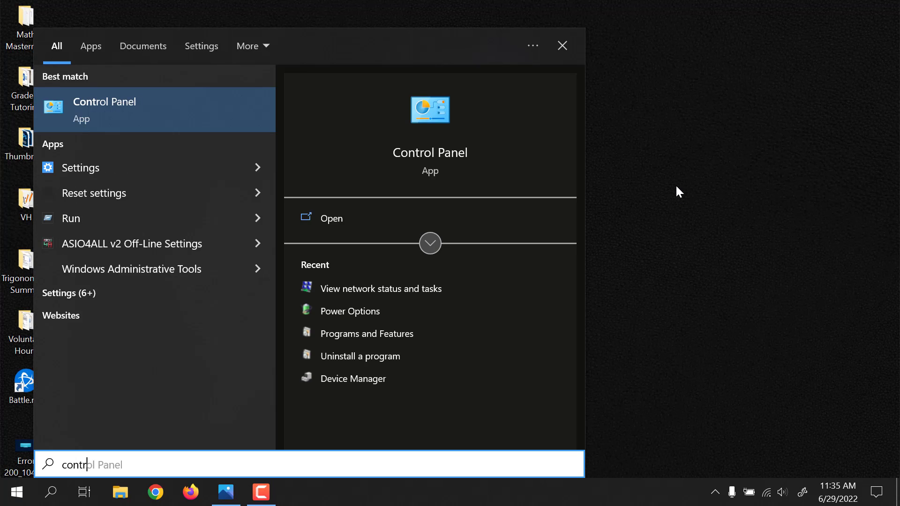
click(335, 217)
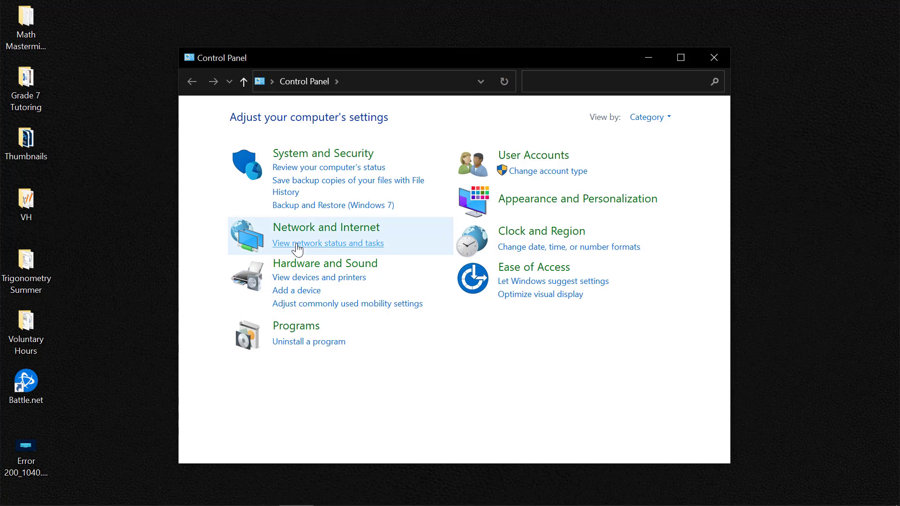
click(338, 244)
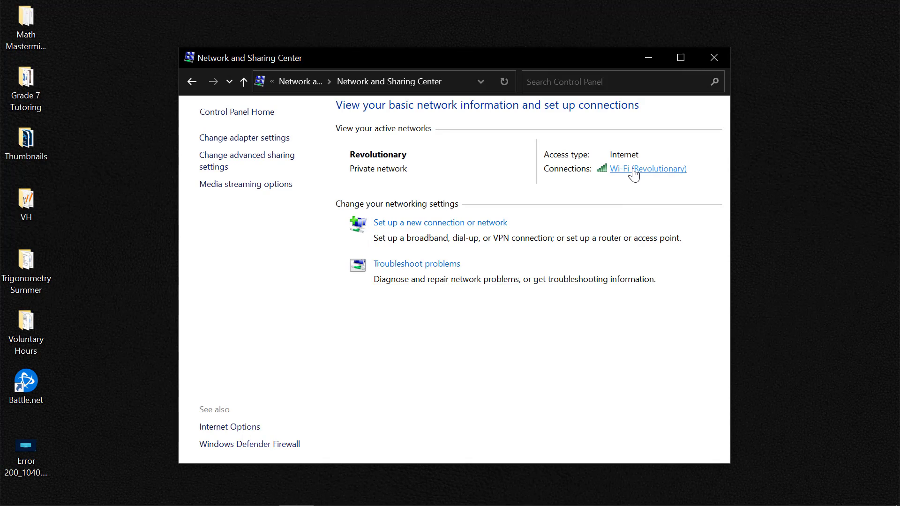
Open the Internet Protocol Version 4 (TCP/IPv4) properties of the active Wi-Fi connection.
click(633, 171)
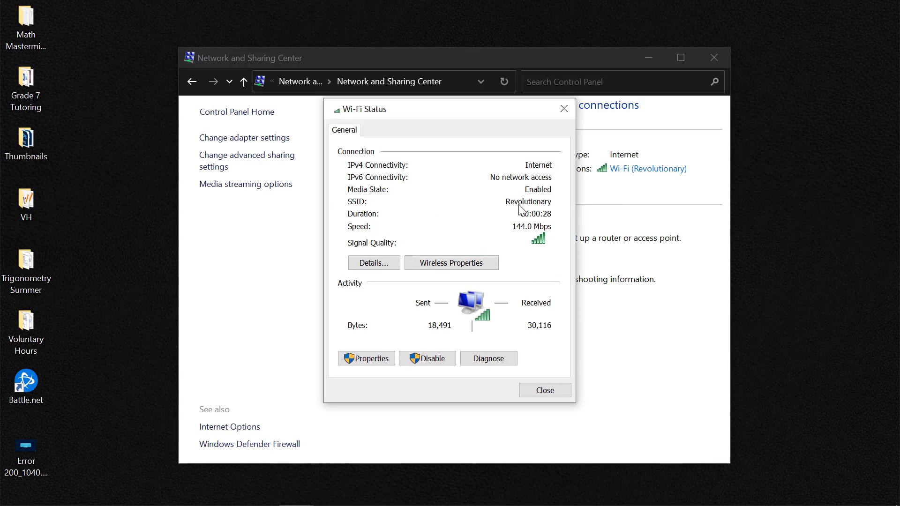
click(366, 359)
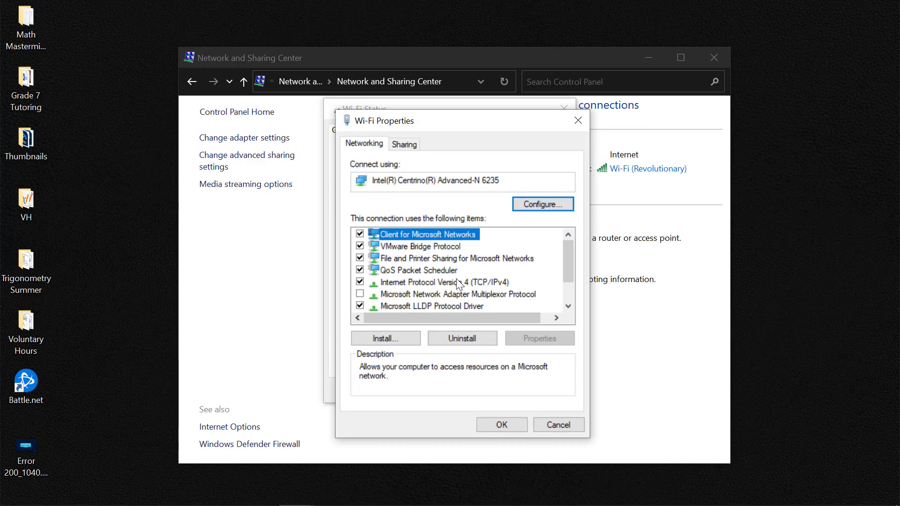
click(417, 283)
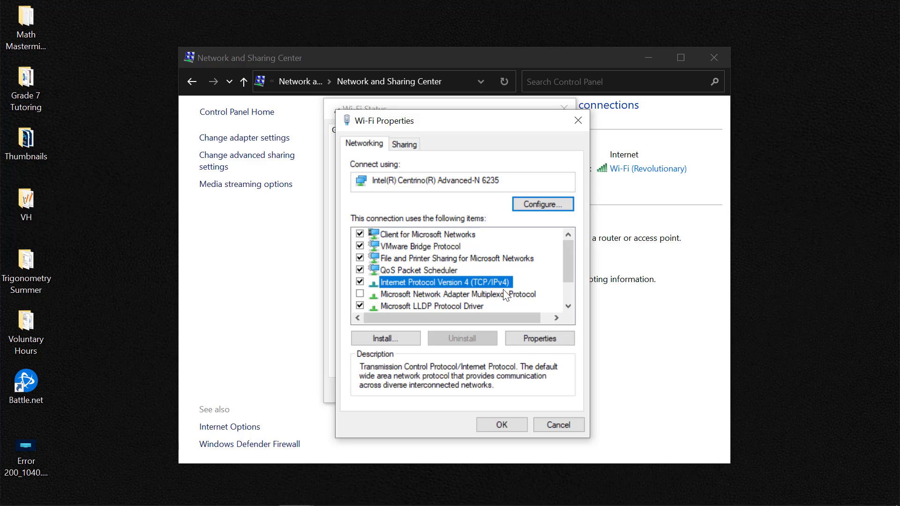
click(526, 339)
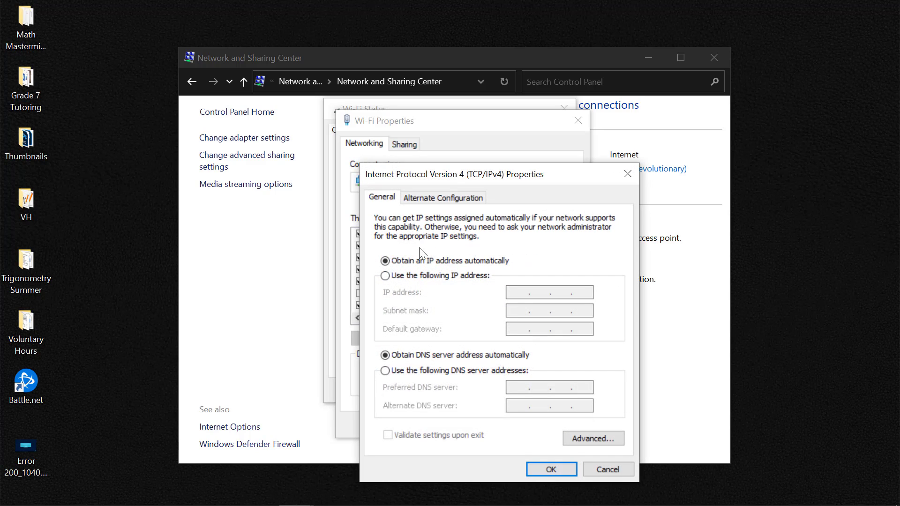
drag(455, 177, 416, 117)
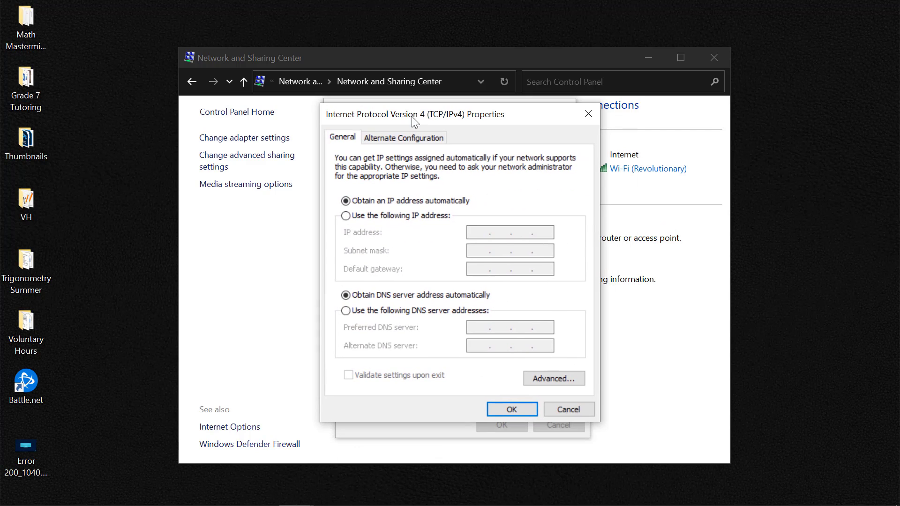
Set the preferred DNS server to 8.8.8.8 and the alternate to 8.8.4.4, apply the change and close all network windows.
click(389, 311)
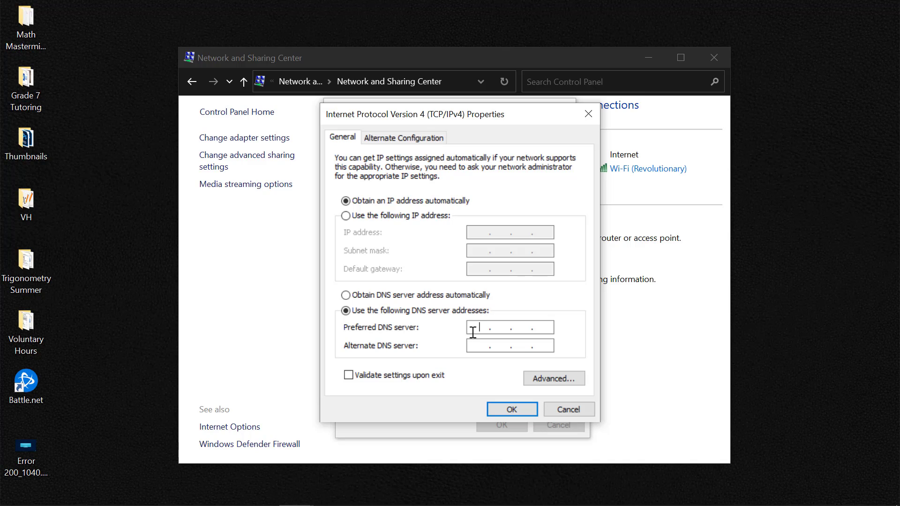
text(8.8.8.8)
click(473, 347)
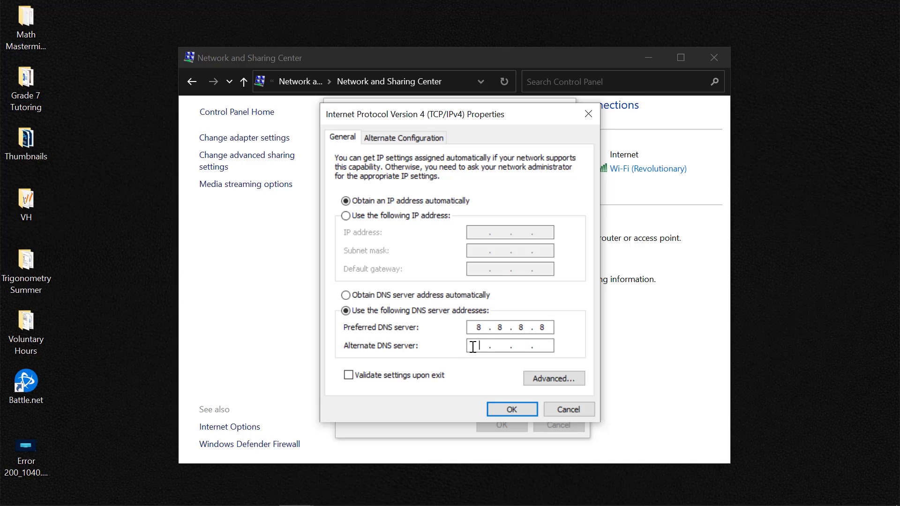
text(8.8.)
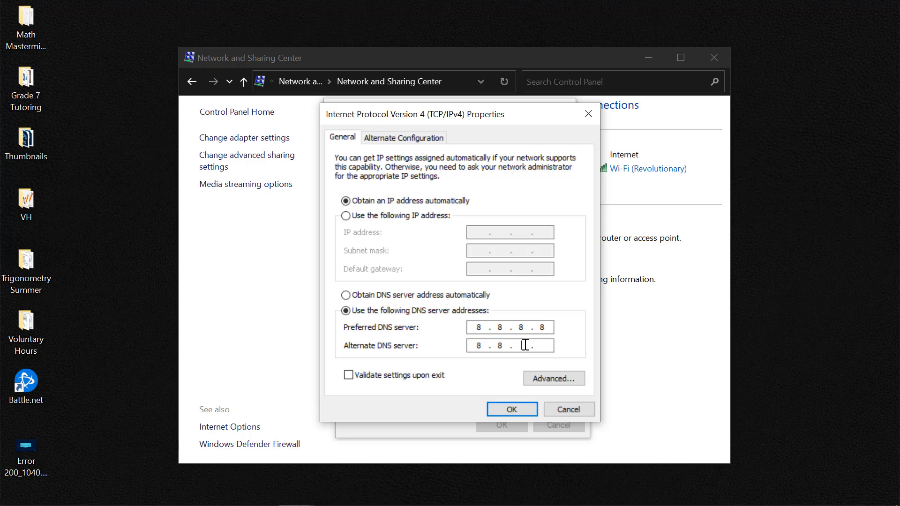
text(4.4)
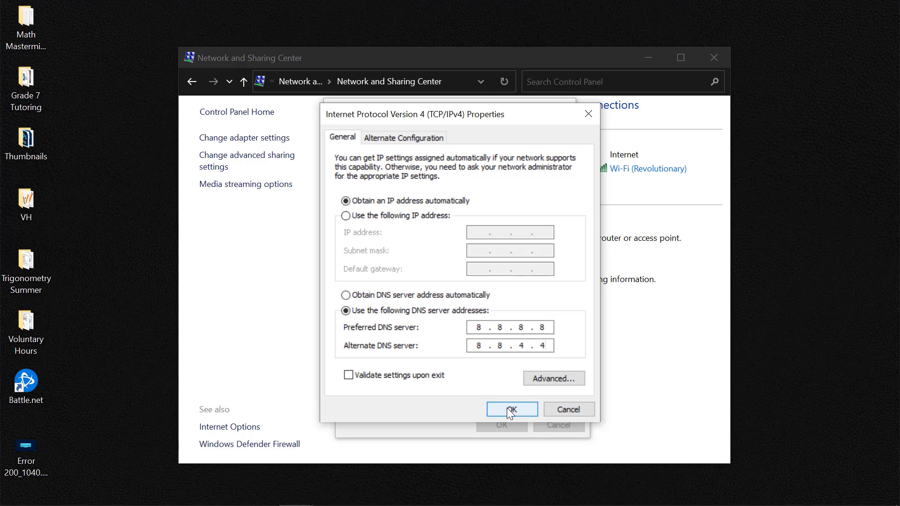
click(511, 410)
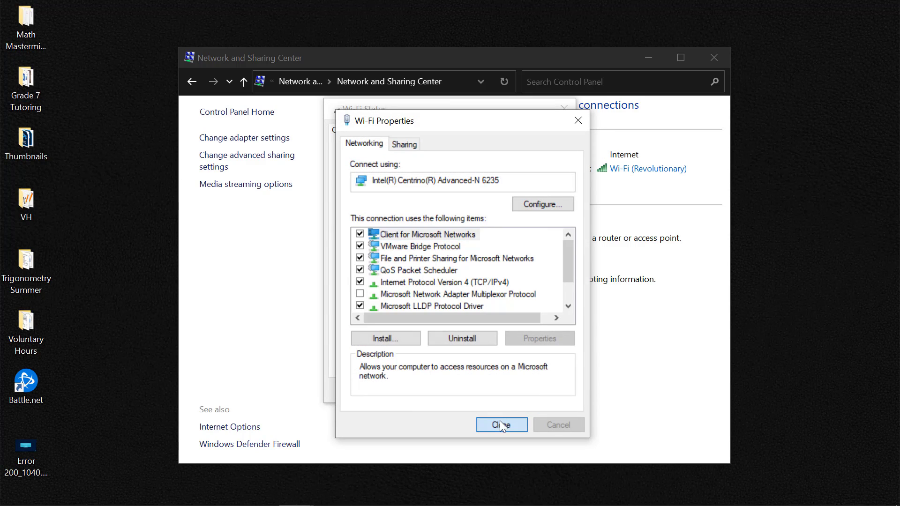
click(499, 421)
click(547, 389)
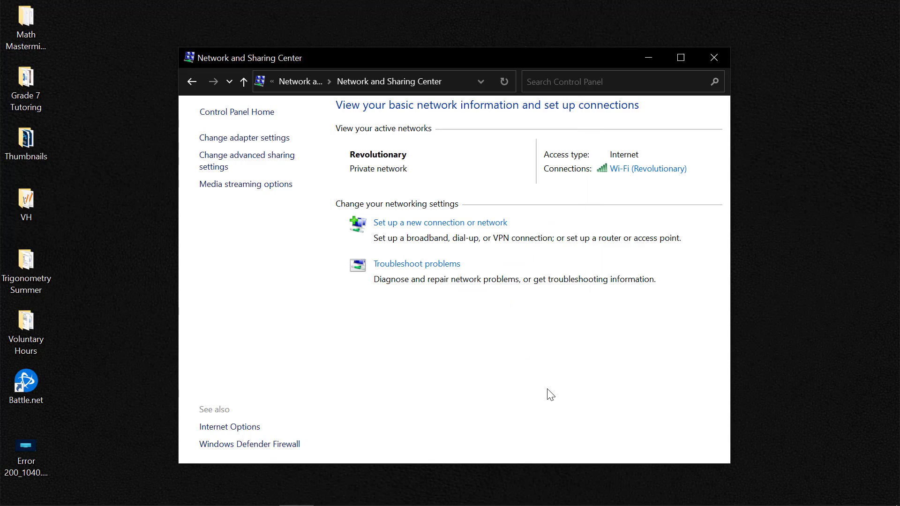
click(715, 59)
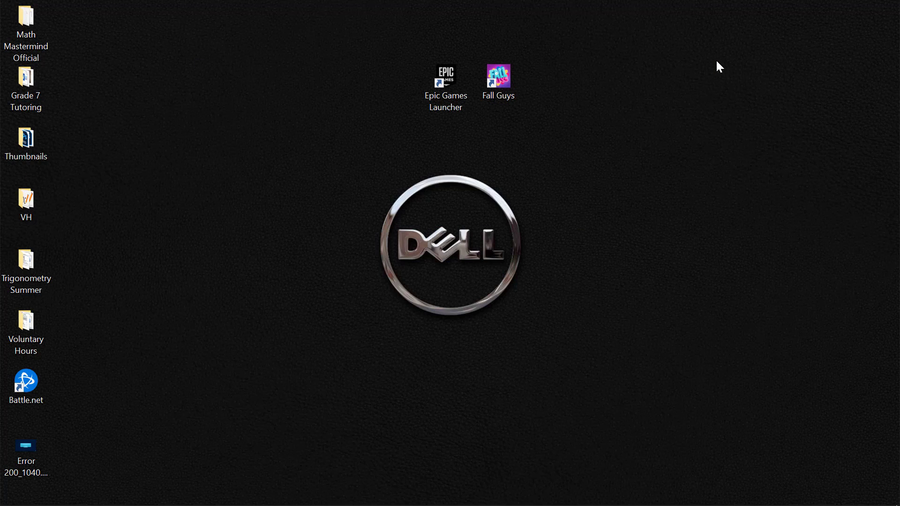